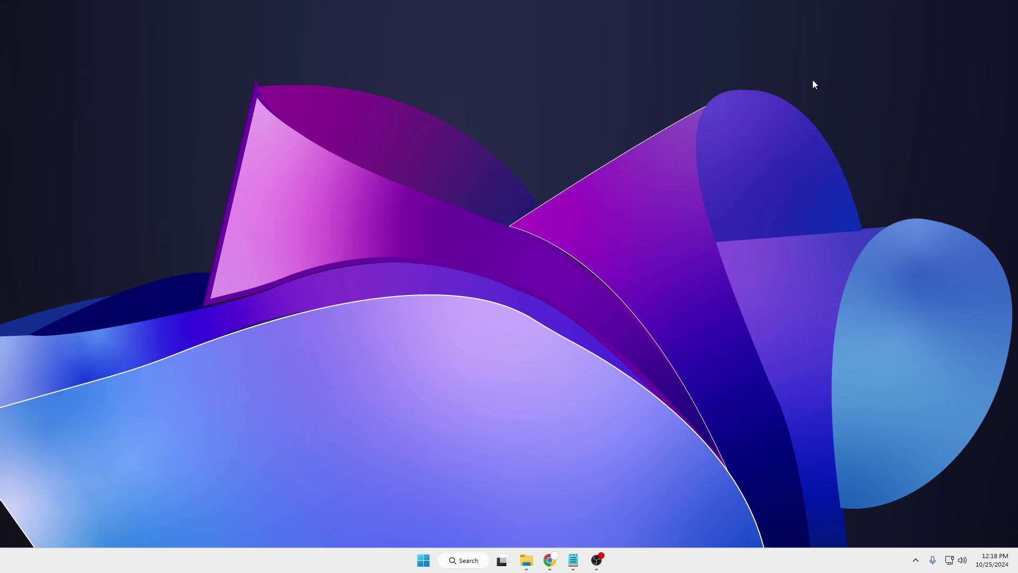
pyautogui.click(526, 565)
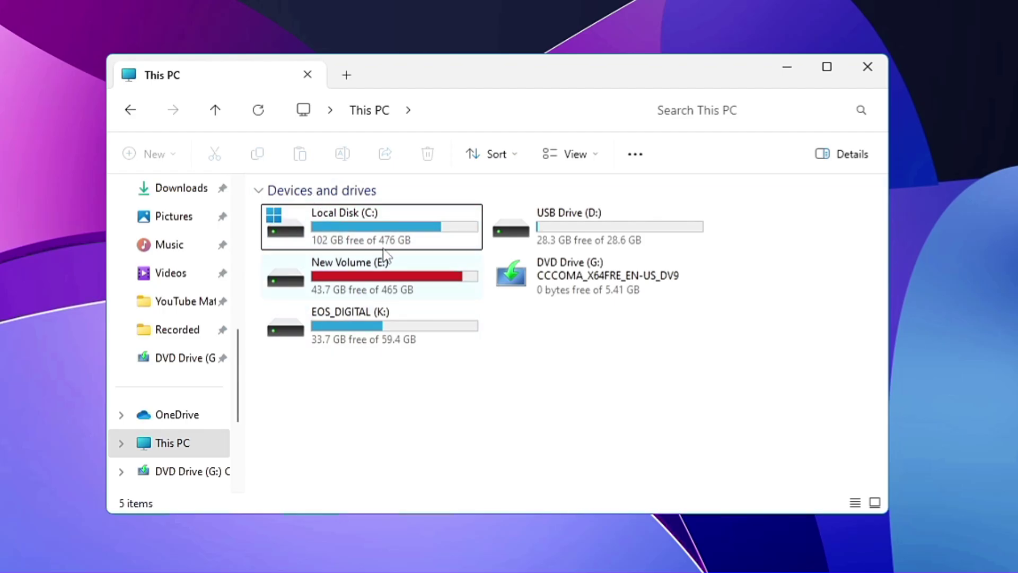
pyautogui.click(371, 236)
pyautogui.click(317, 236)
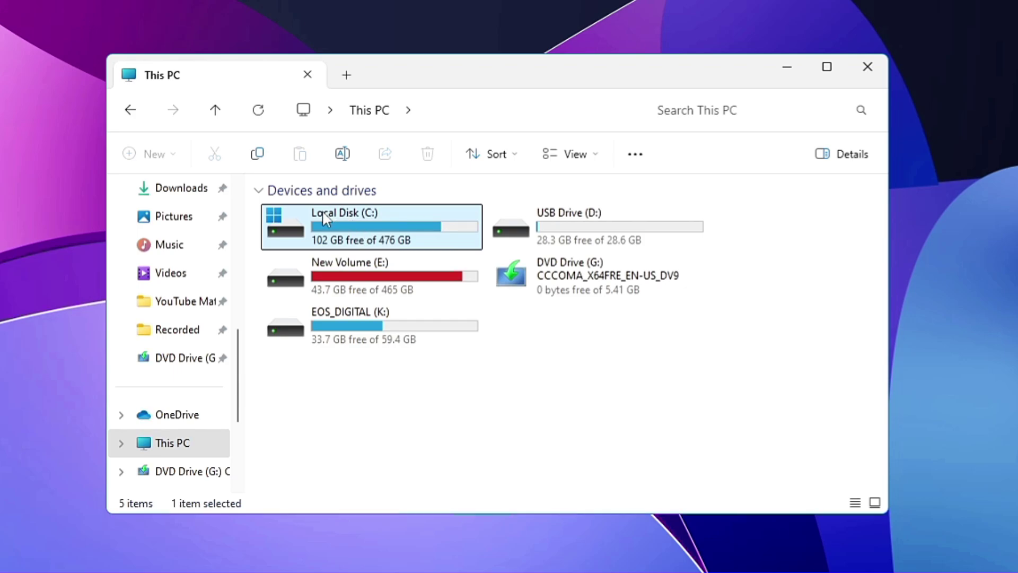
pyautogui.moveTo(321, 218)
pyautogui.moveTo(375, 272)
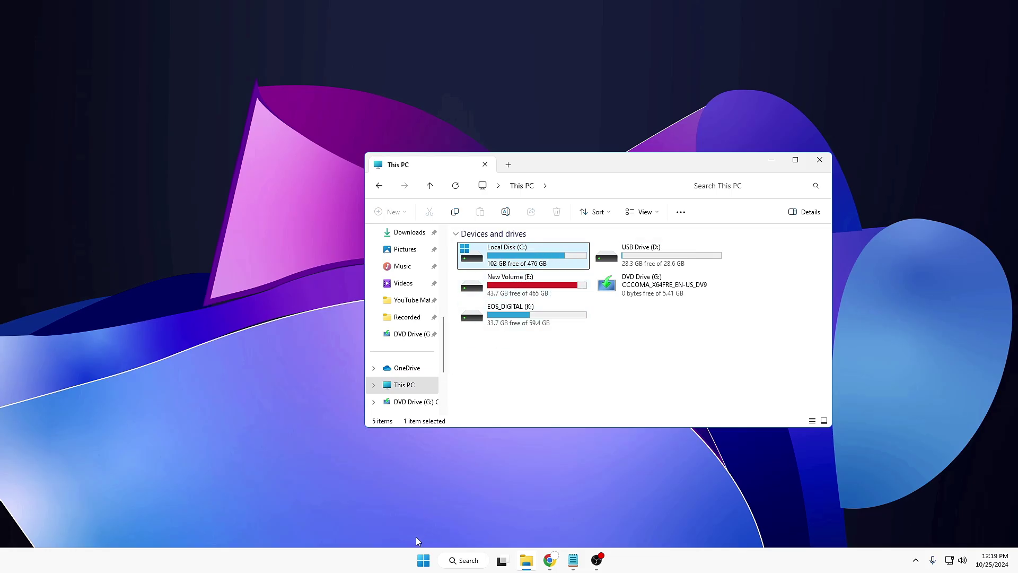
# - Open Windows Settings at System > Storage and make the window taller to view Local Disk (C:) usage
pyautogui.rightClick(424, 560)
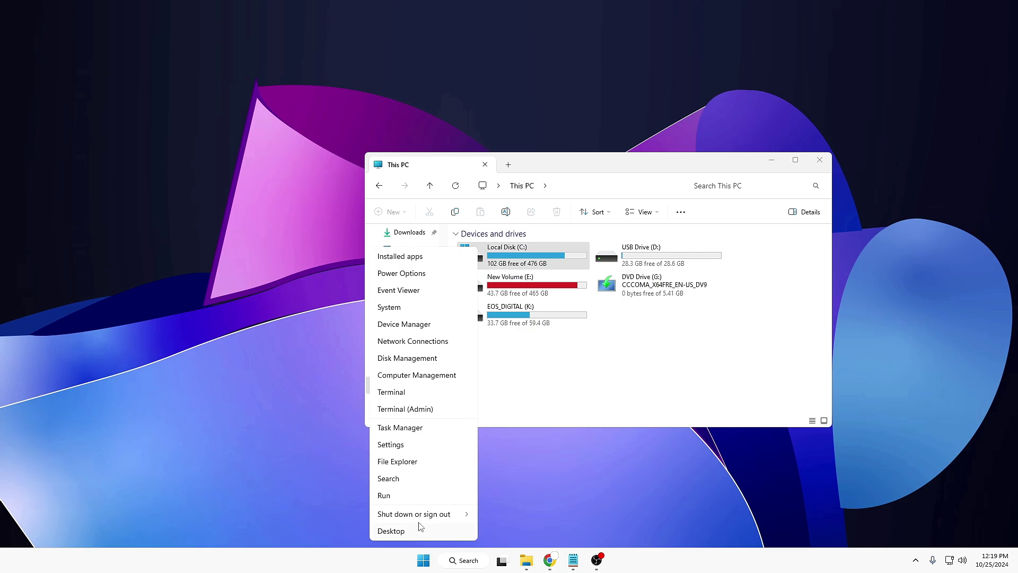
pyautogui.click(414, 449)
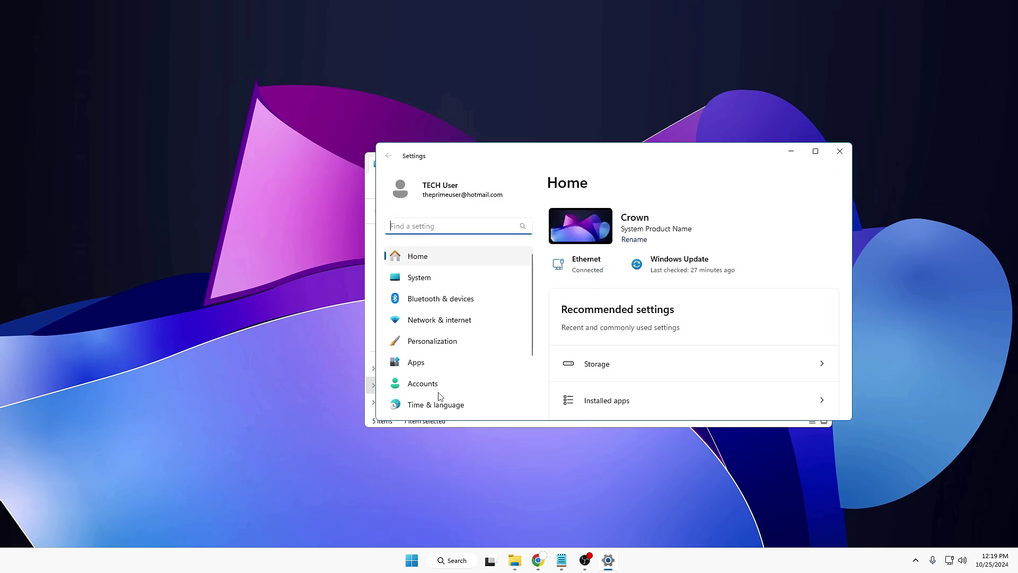
pyautogui.click(418, 278)
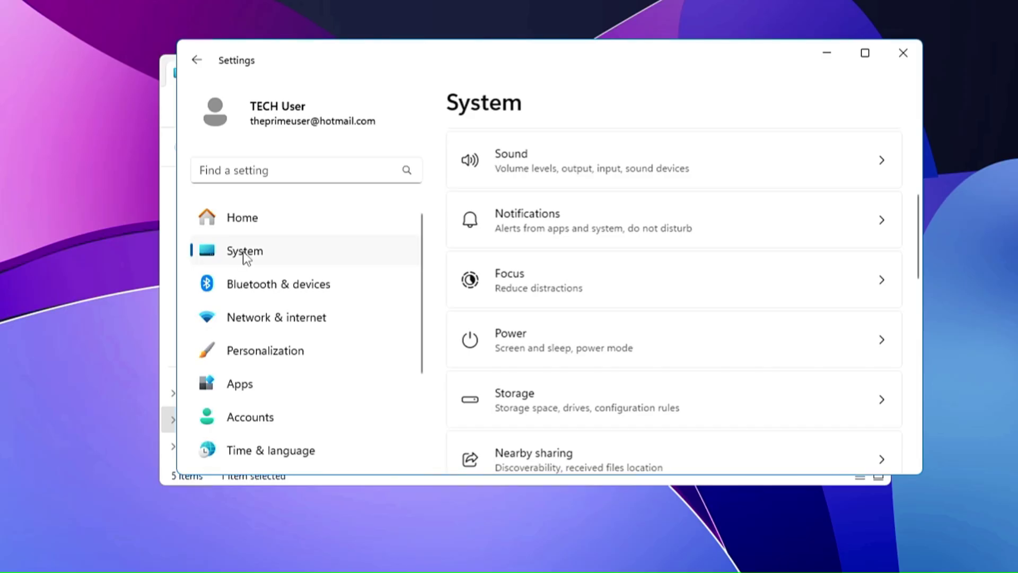
pyautogui.scroll(-1, 559, 277)
pyautogui.click(540, 355)
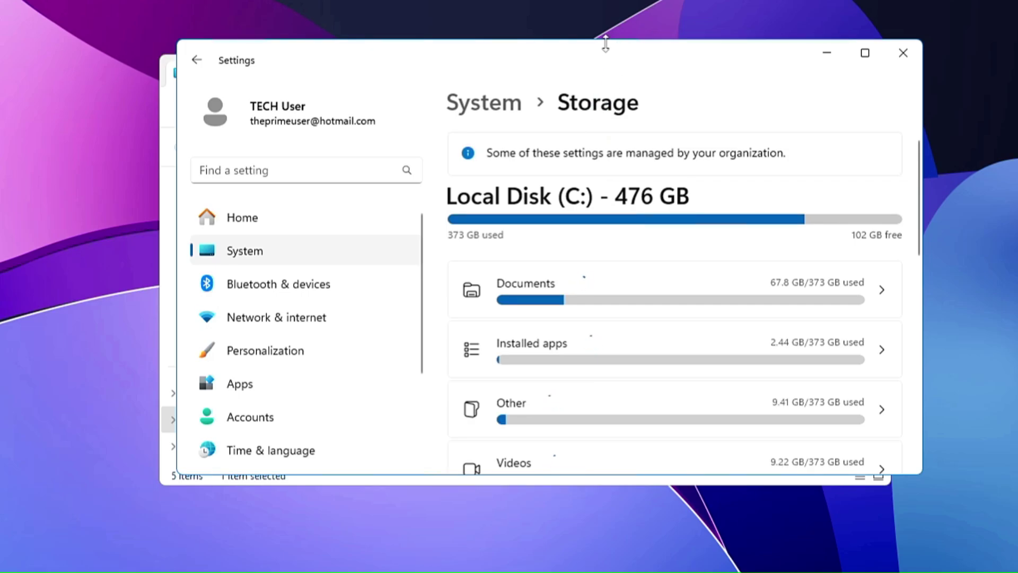
pyautogui.moveTo(604, 40); pyautogui.dragTo(604, 1)
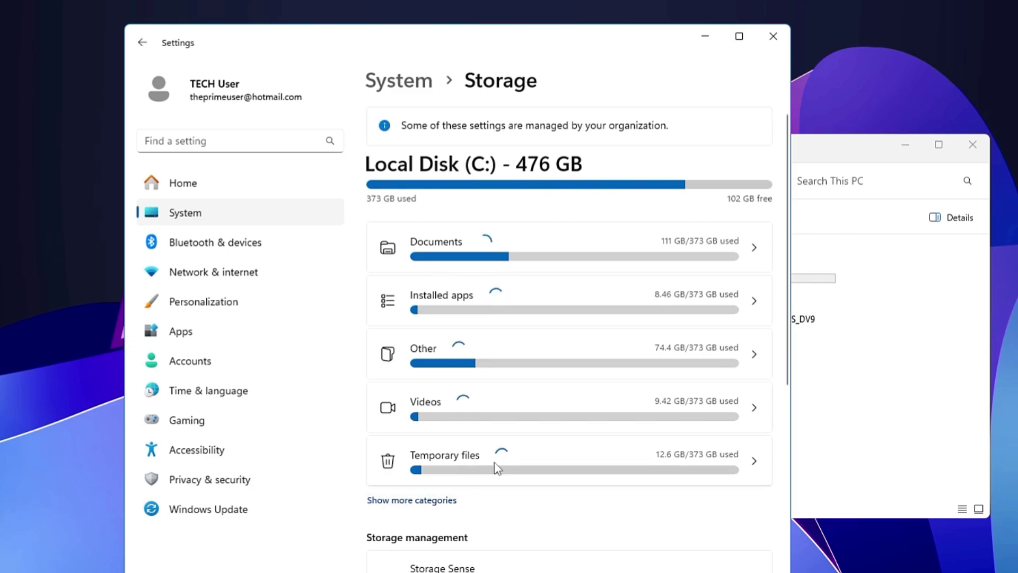
# - Remove the temporary files, including Recycle Bin contents, and return to the Storage overview
pyautogui.click(508, 468)
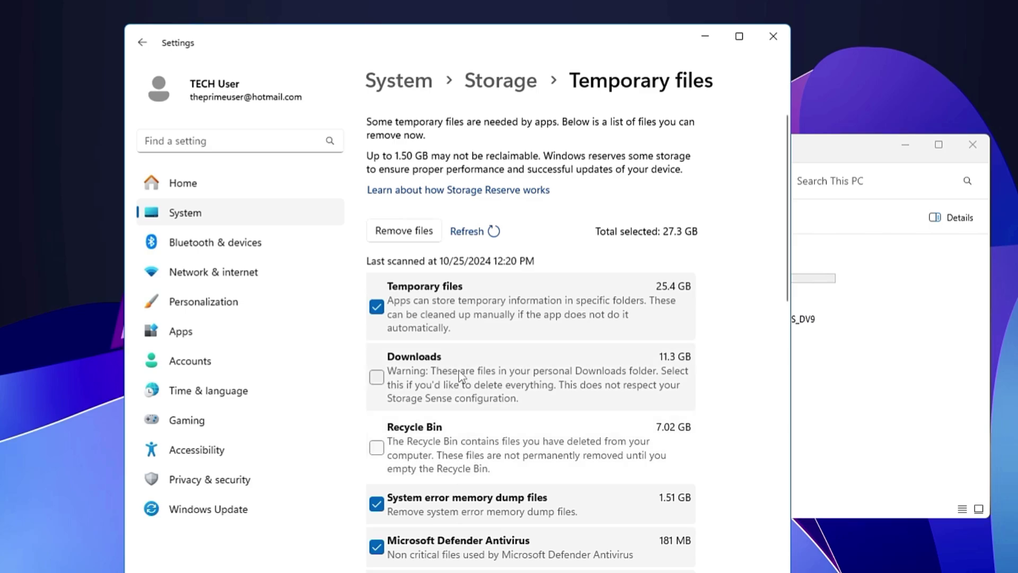
pyautogui.scroll(-2, 465, 376)
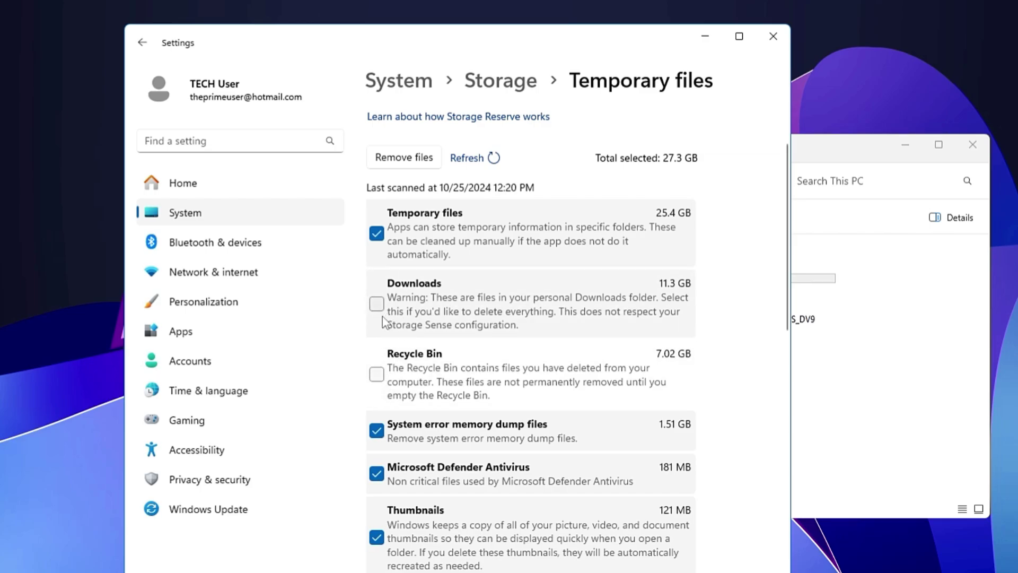
pyautogui.click(380, 384)
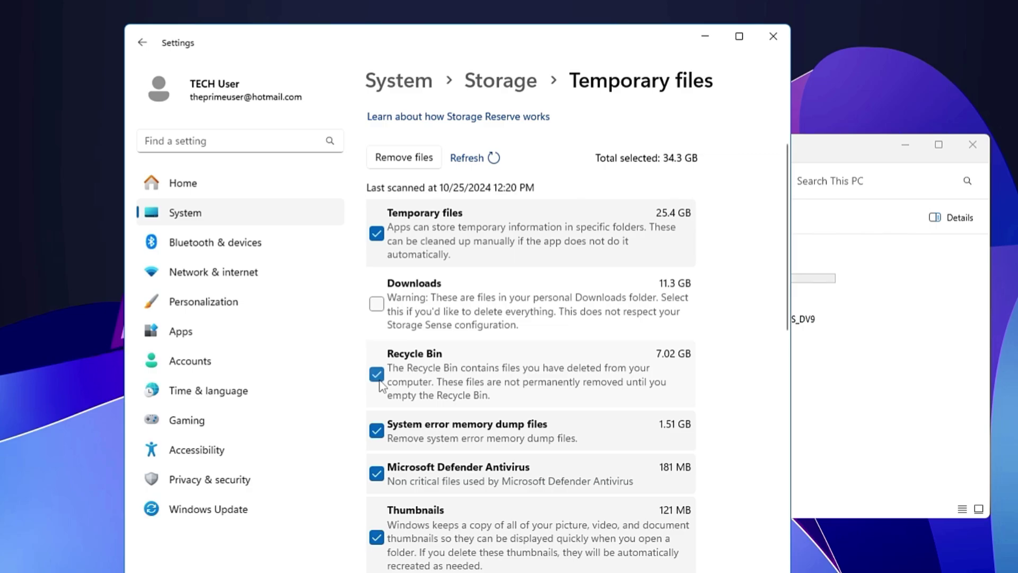
pyautogui.scroll(-3, 467, 382)
pyautogui.scroll(5, 457, 429)
pyautogui.click(401, 232)
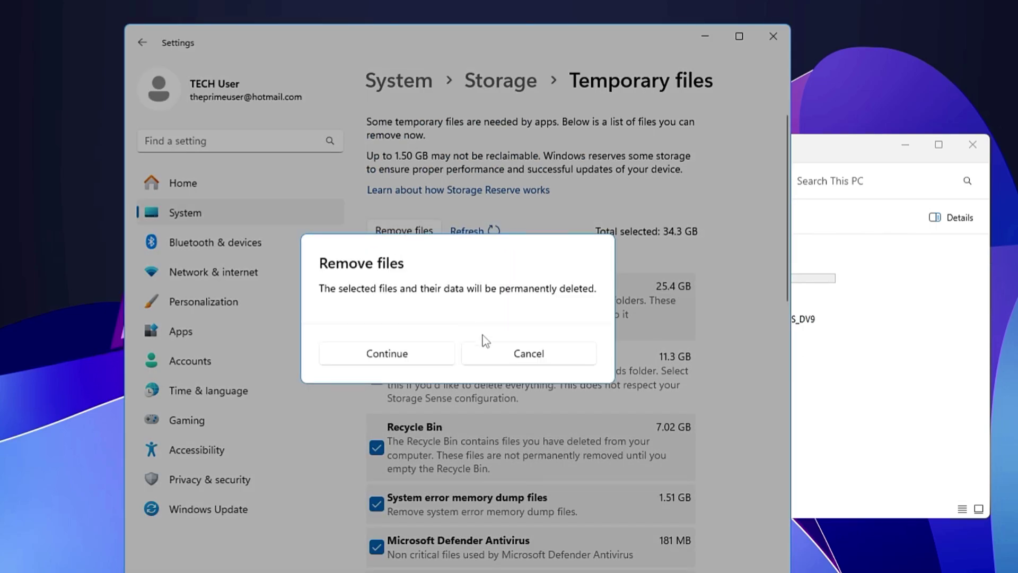
pyautogui.click(410, 359)
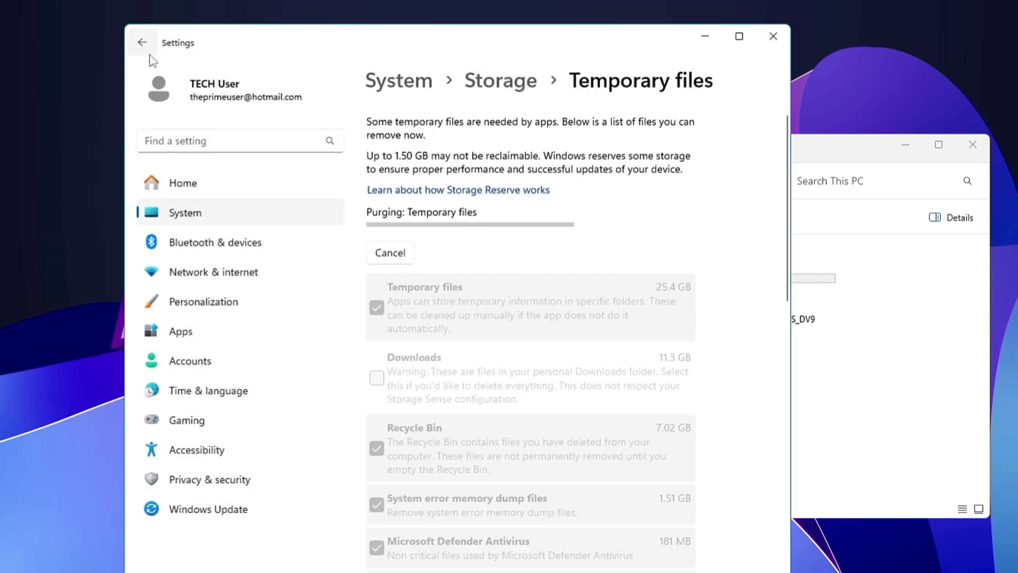
pyautogui.click(143, 43)
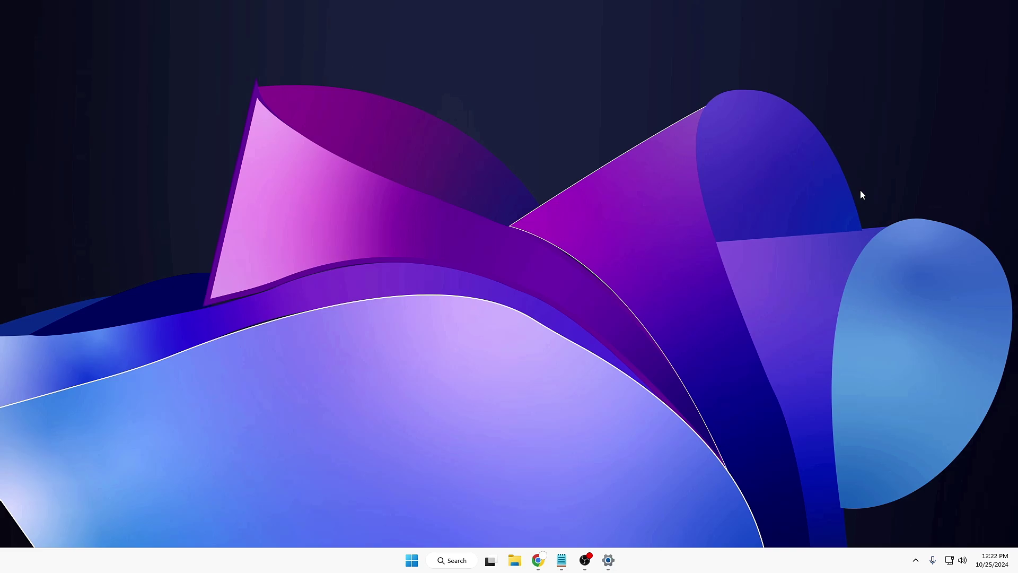
# - Launch Command Prompt as administrator and run ipconfig /flushdns to flush the DNS cache
pyautogui.click(456, 555)
pyautogui.write('cmd')
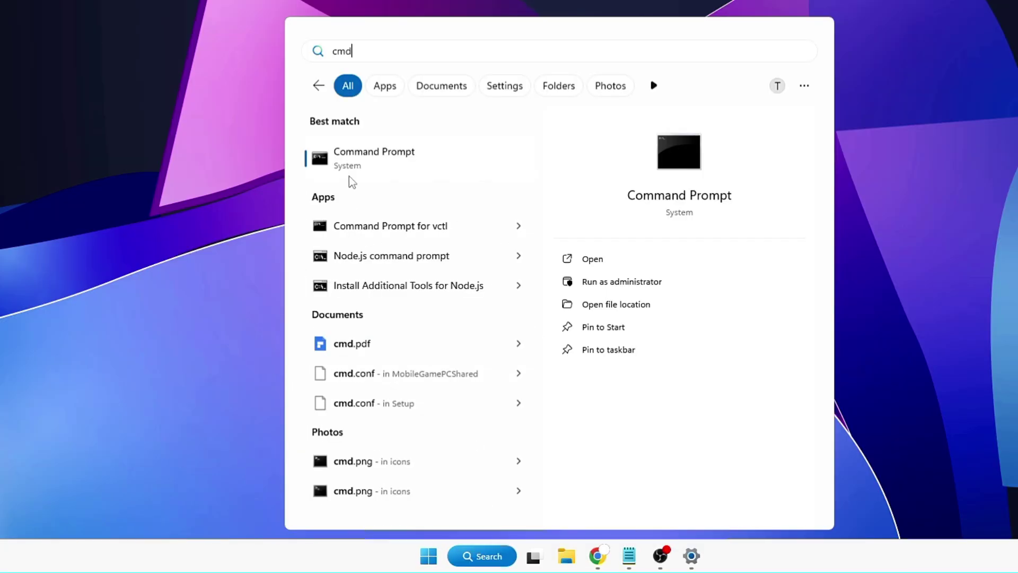
pyautogui.rightClick(366, 263)
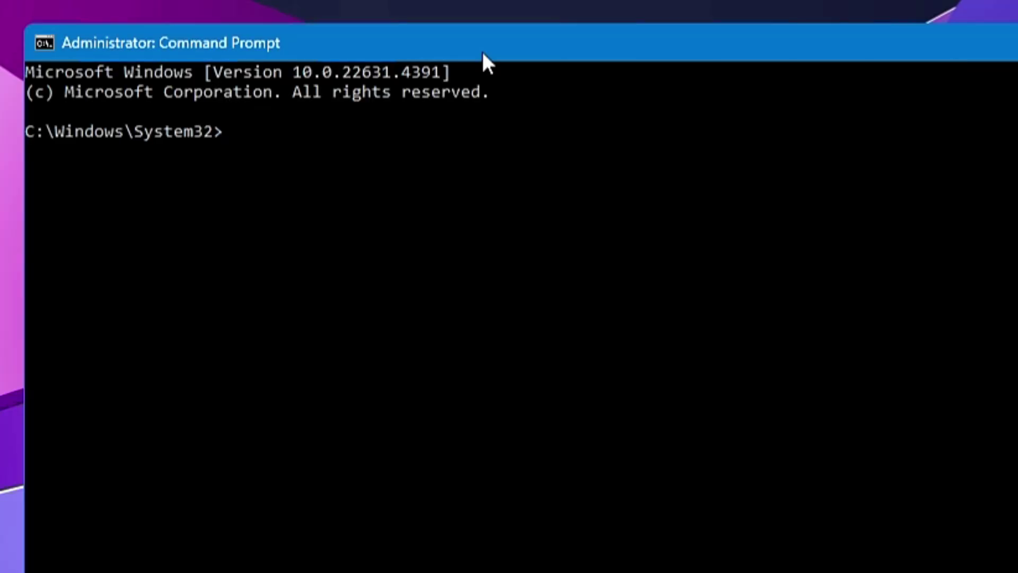
pyautogui.write('ipconfig /')
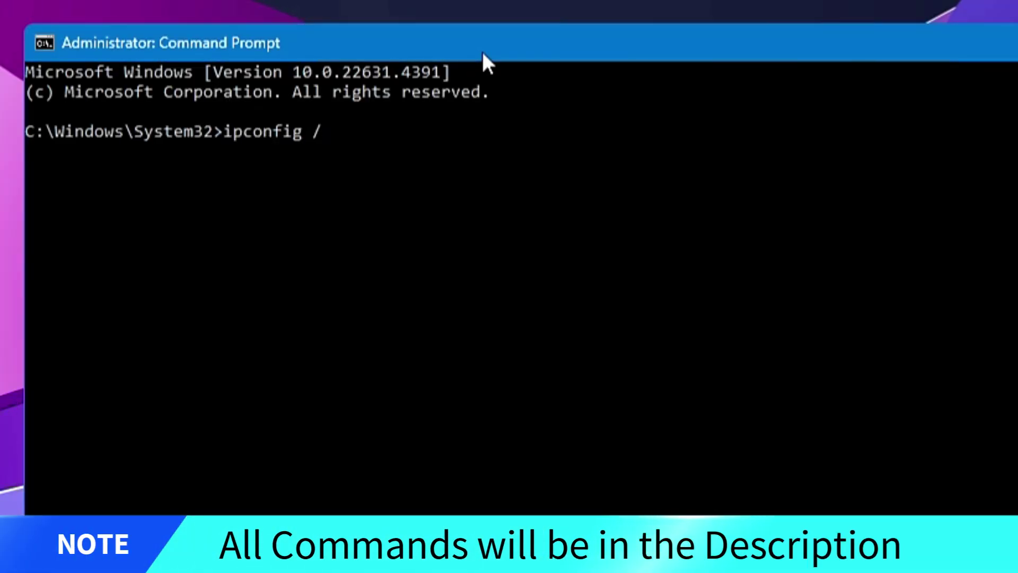
pyautogui.write('flushdns')
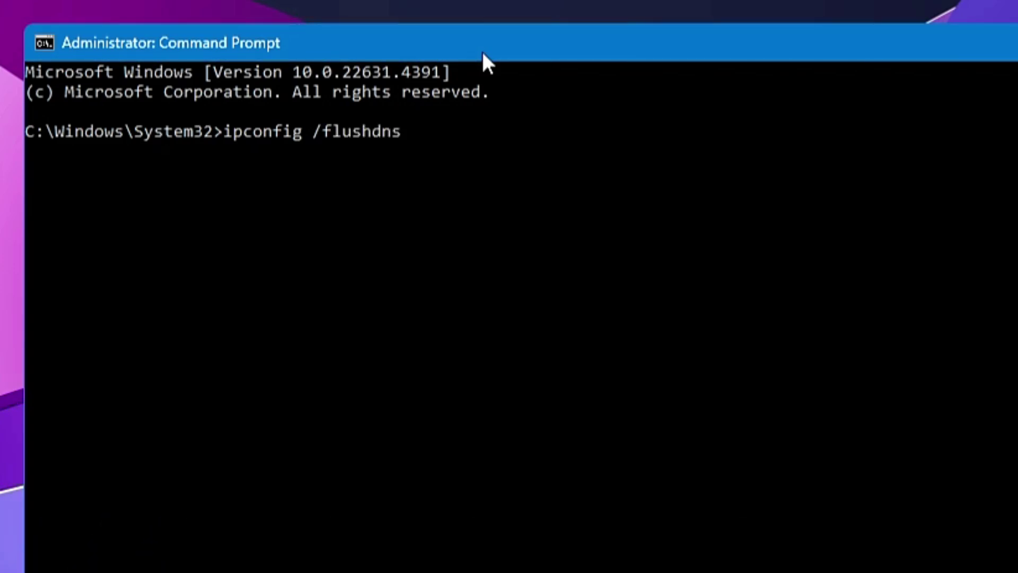
pyautogui.press('Return')
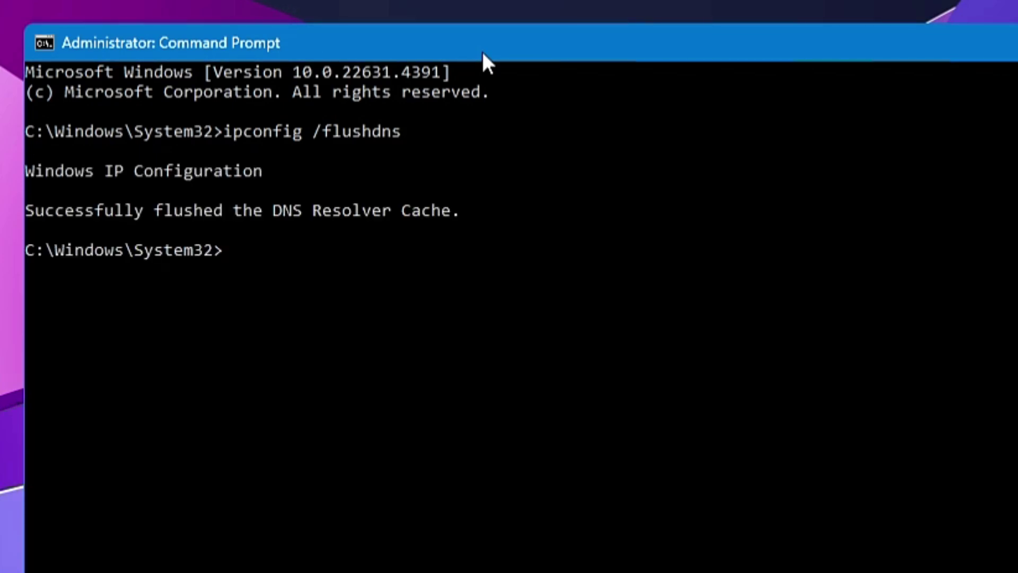
# - Reset Winsock with netsh winsock reset
pyautogui.write('netsh')
pyautogui.write('winsock r')
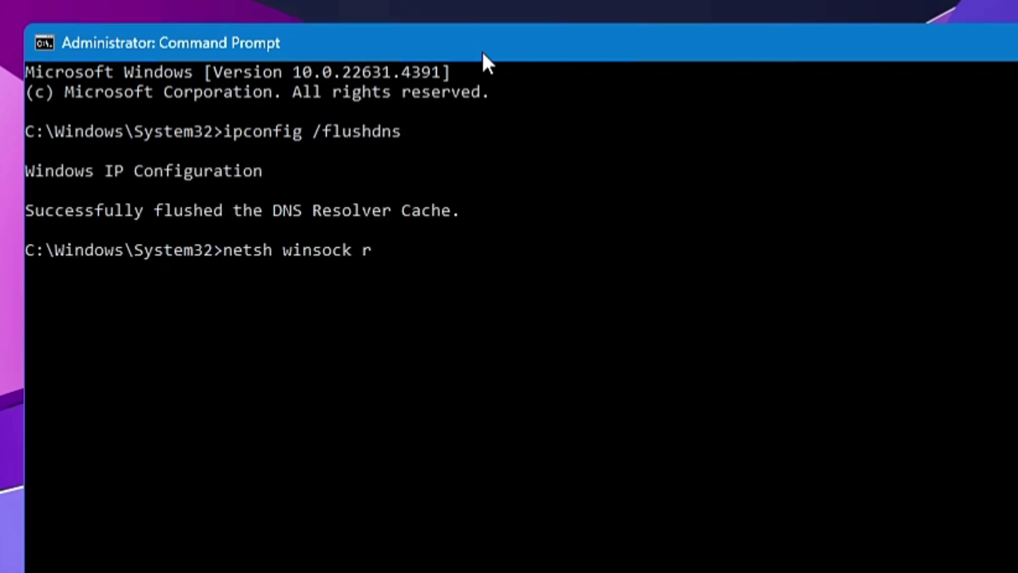
pyautogui.write('eset')
pyautogui.press('Return')
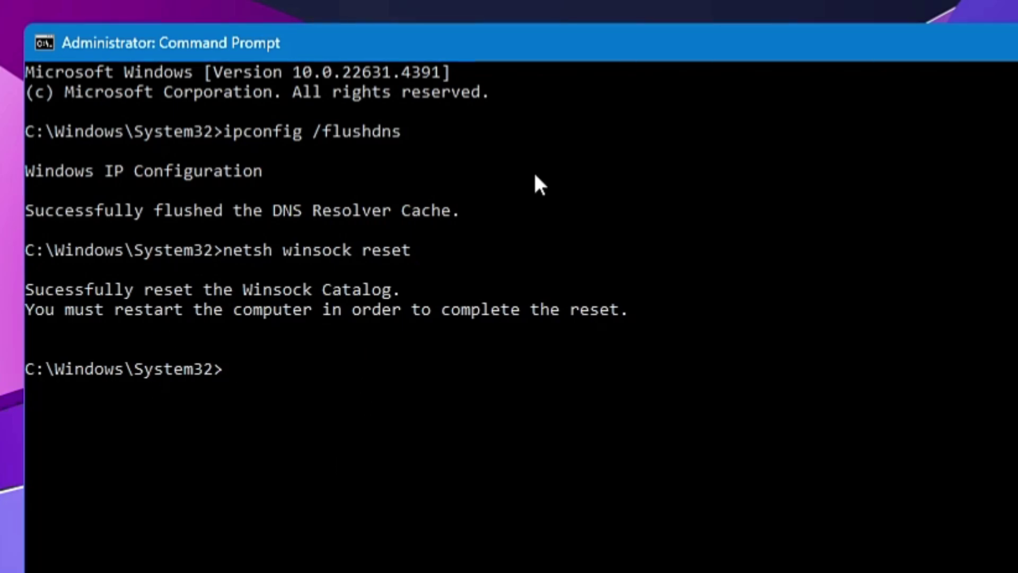
# - Set TCP autotuning to normal with netsh int tcp set global autotuninglevel=normal
pyautogui.write('netsh int tcpo')
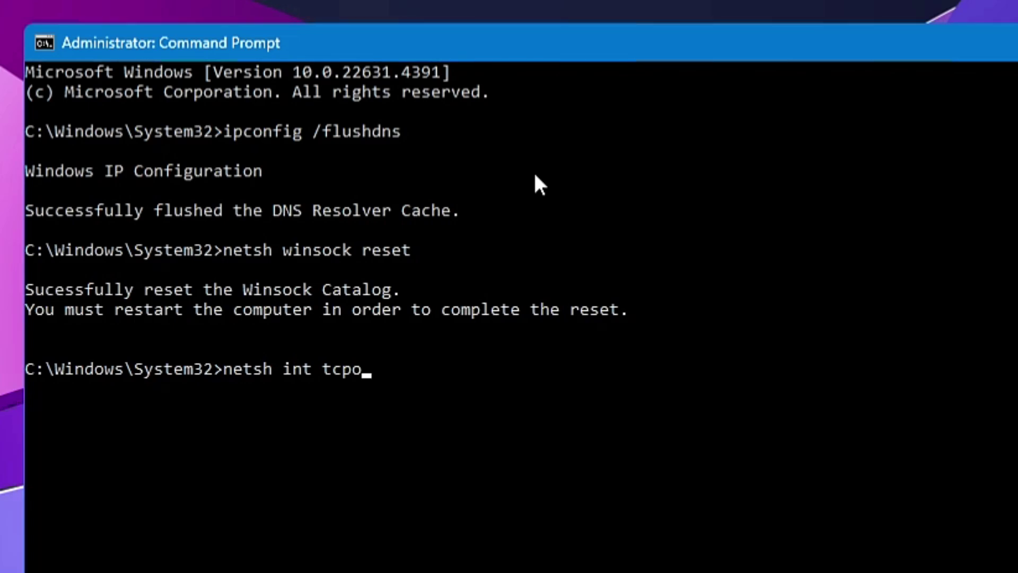
pyautogui.press('BackSpace')
pyautogui.write('set gloa')
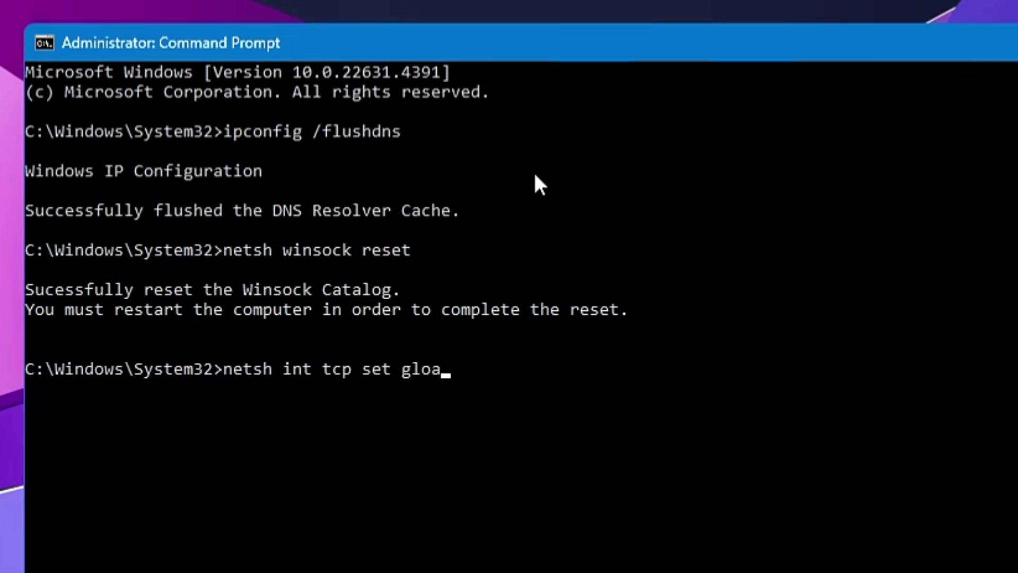
pyautogui.press('BackSpace')
pyautogui.write('bal autotuninglevel')
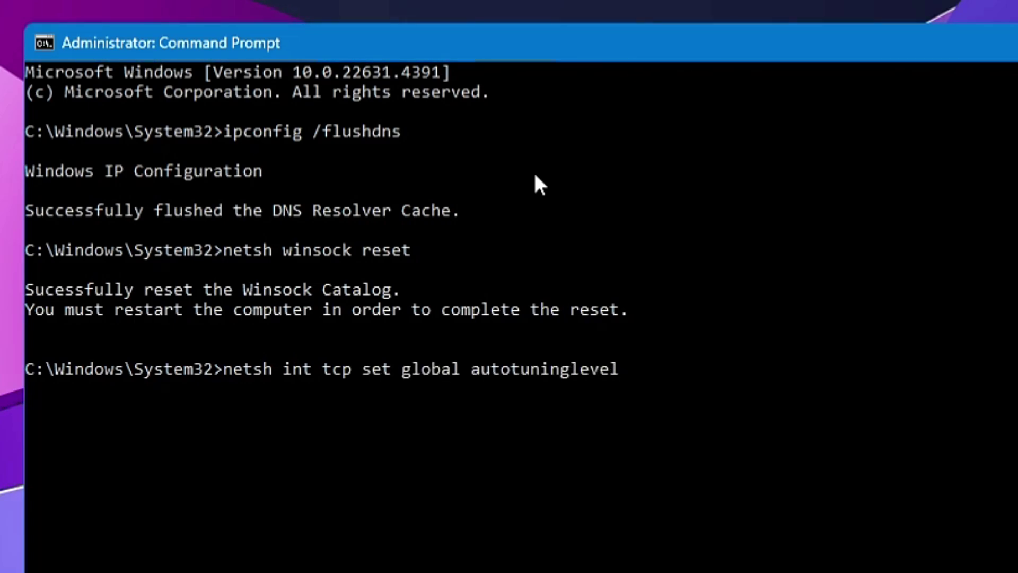
pyautogui.write('-')
pyautogui.press('BackSpace')
pyautogui.write('=normal')
pyautogui.press('Return')
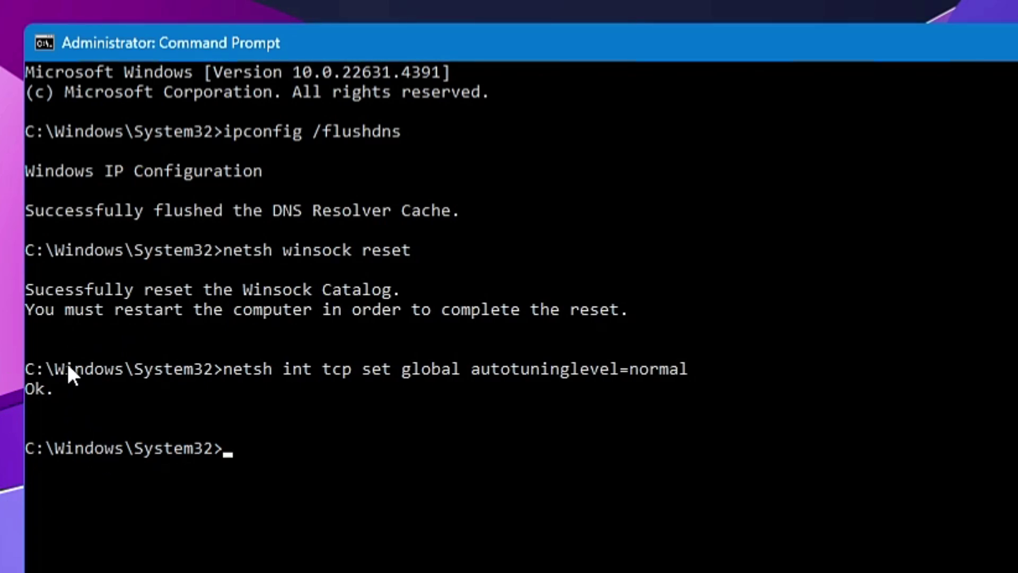
# - Run netsh int tcp set global congestionprovider=ctcp, then close Command Prompt
pyautogui.write('netsh int tcp set global')
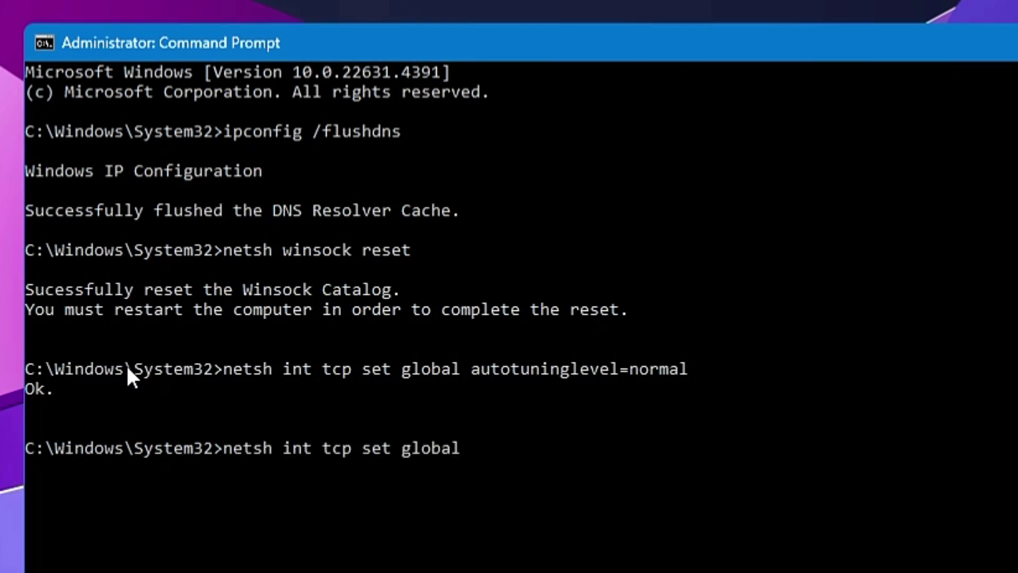
pyautogui.write(' congestionprovider=')
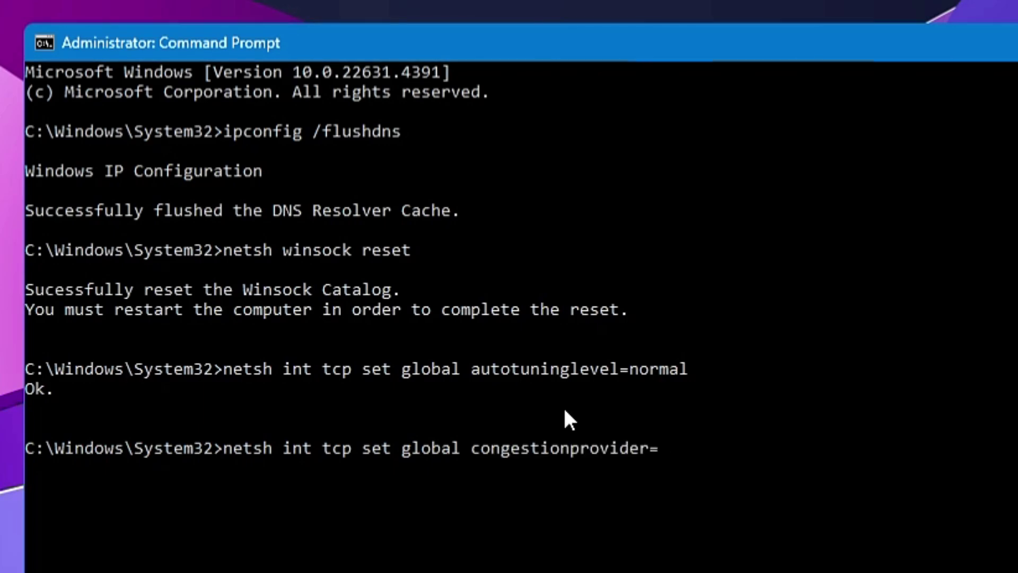
pyautogui.write('ctcp')
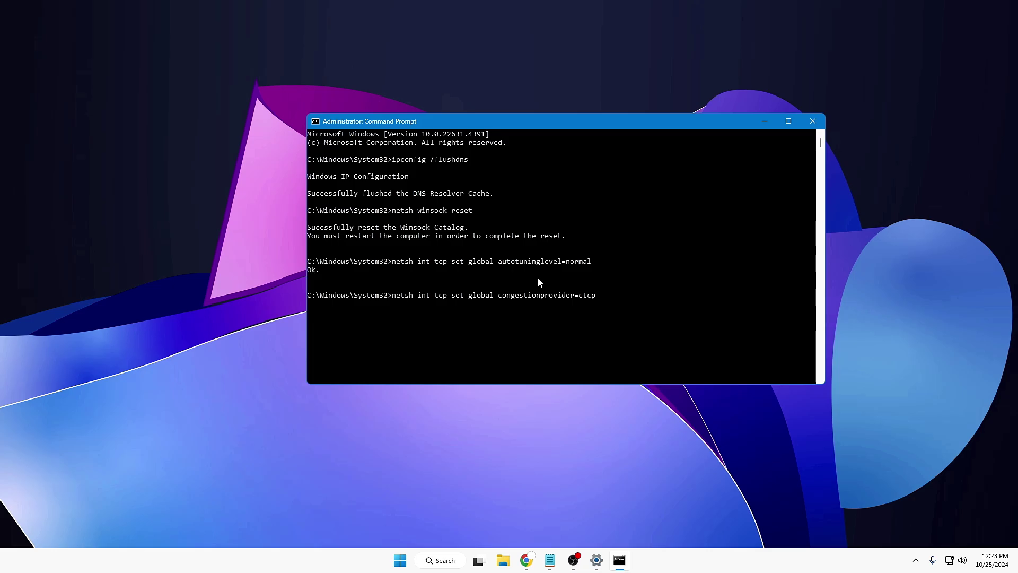
pyautogui.press('Return')
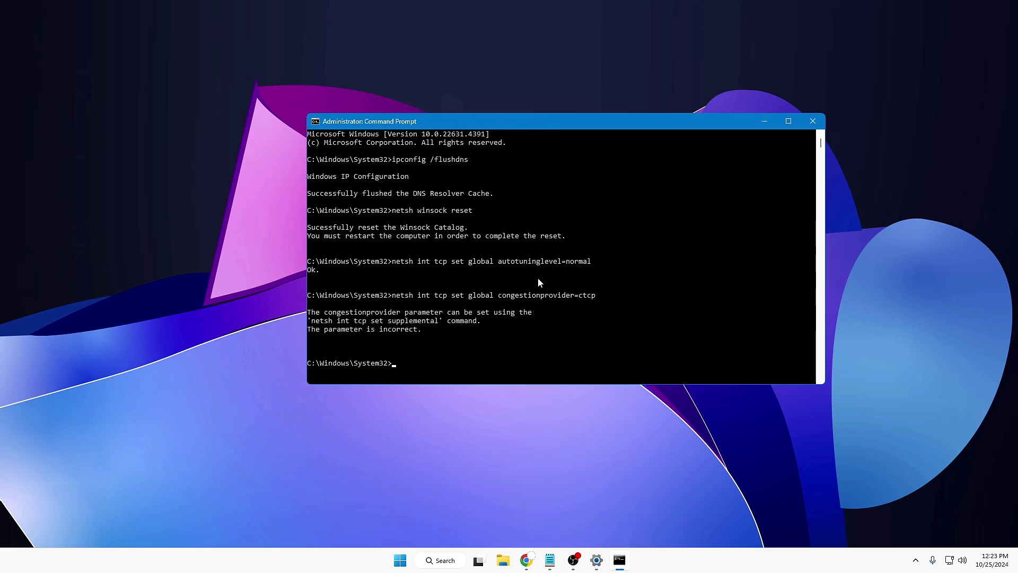
pyautogui.click(811, 122)
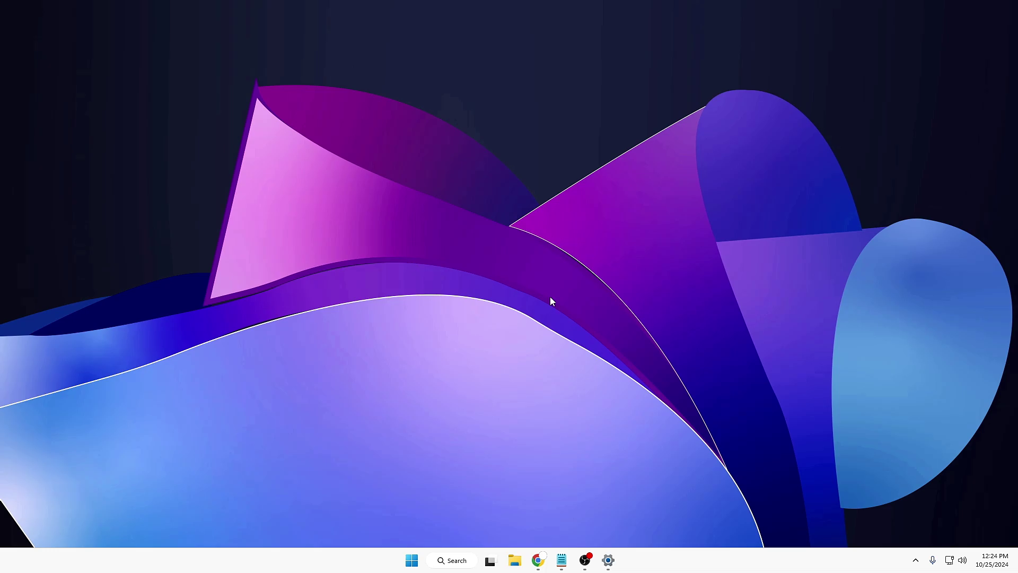
# - Search for gpedit and launch the Local Group Policy Editor
pyautogui.click(454, 562)
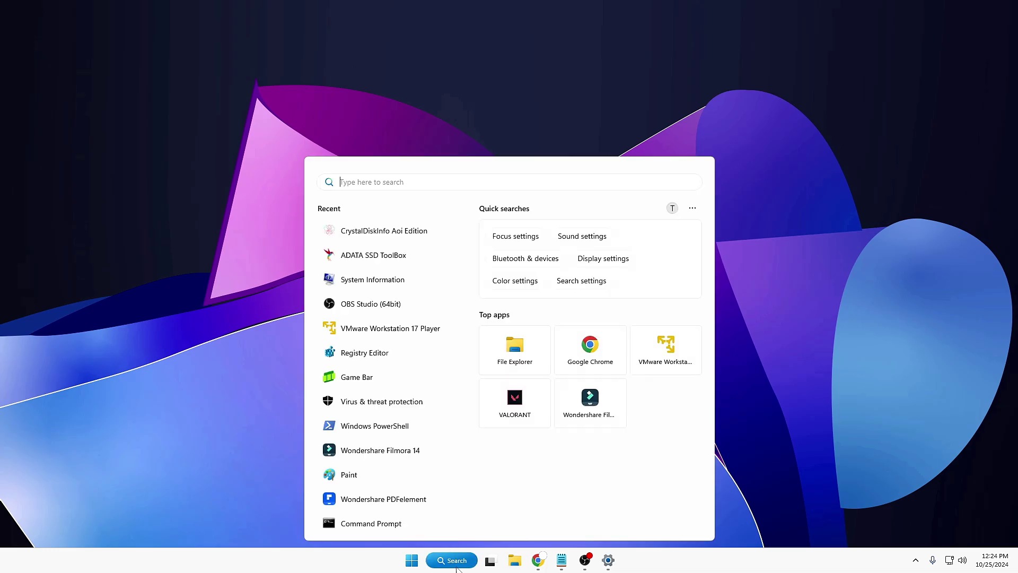
pyautogui.write('gpedit')
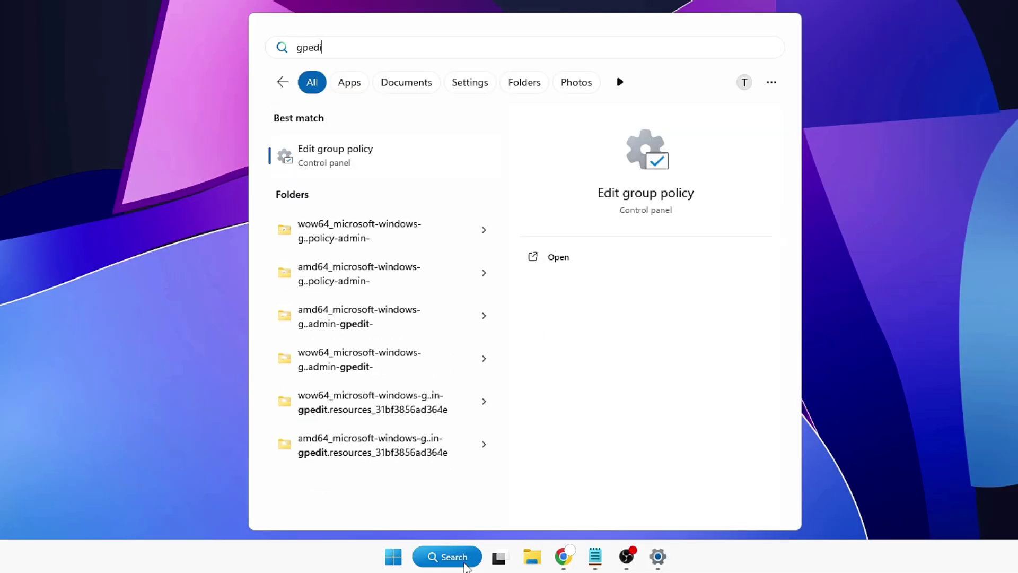
pyautogui.click(371, 148)
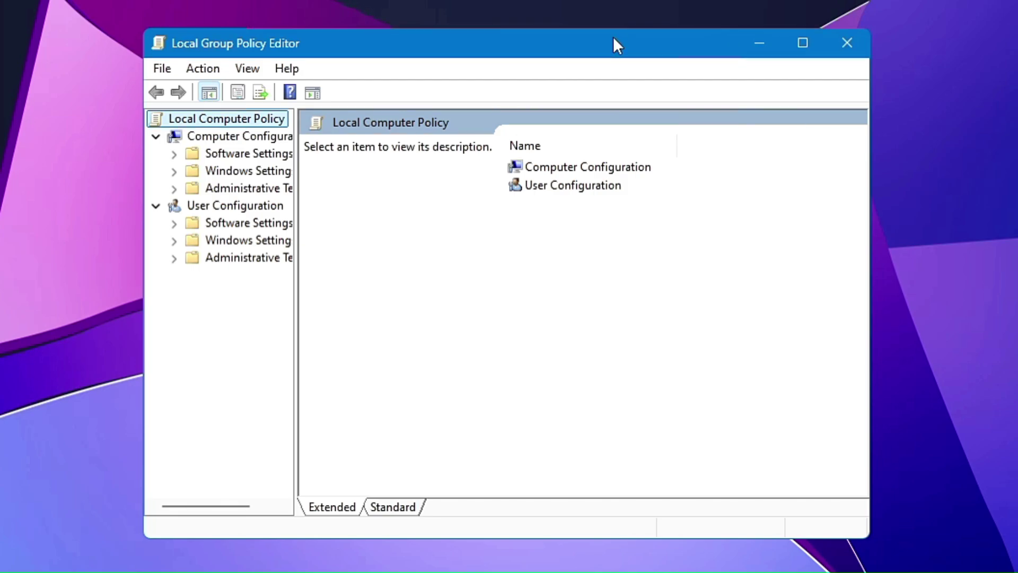
# - Widen the tree pane and navigate Computer Configuration > Administrative Templates > Network > QoS Packet Scheduler
pyautogui.moveTo(295, 212); pyautogui.dragTo(342, 212)
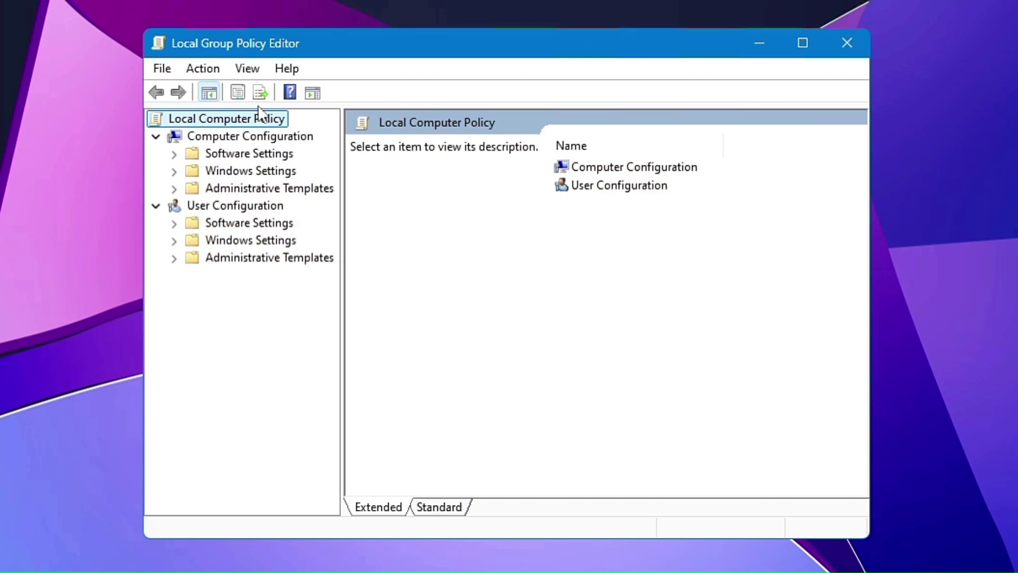
pyautogui.click(223, 141)
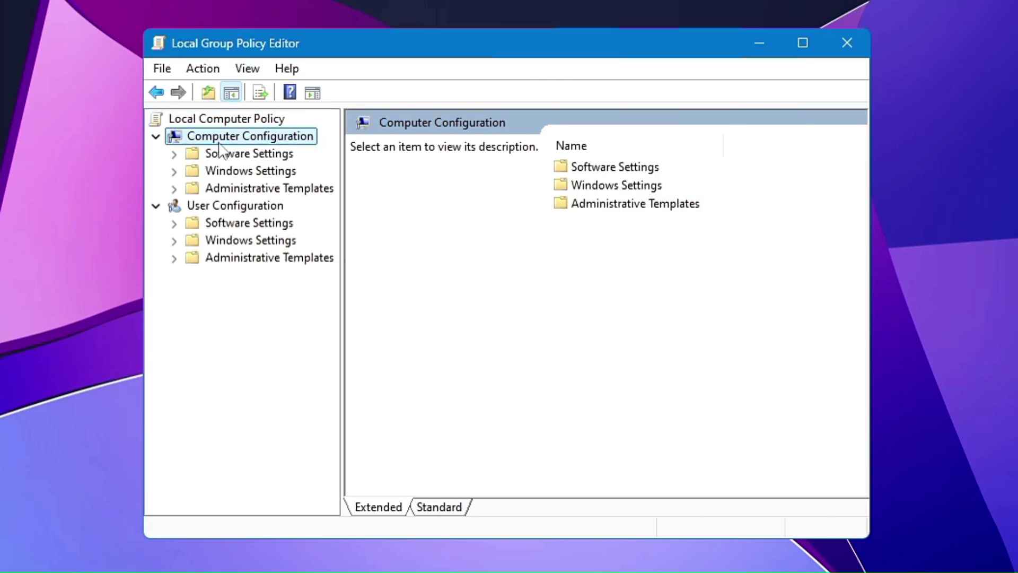
pyautogui.click(241, 190)
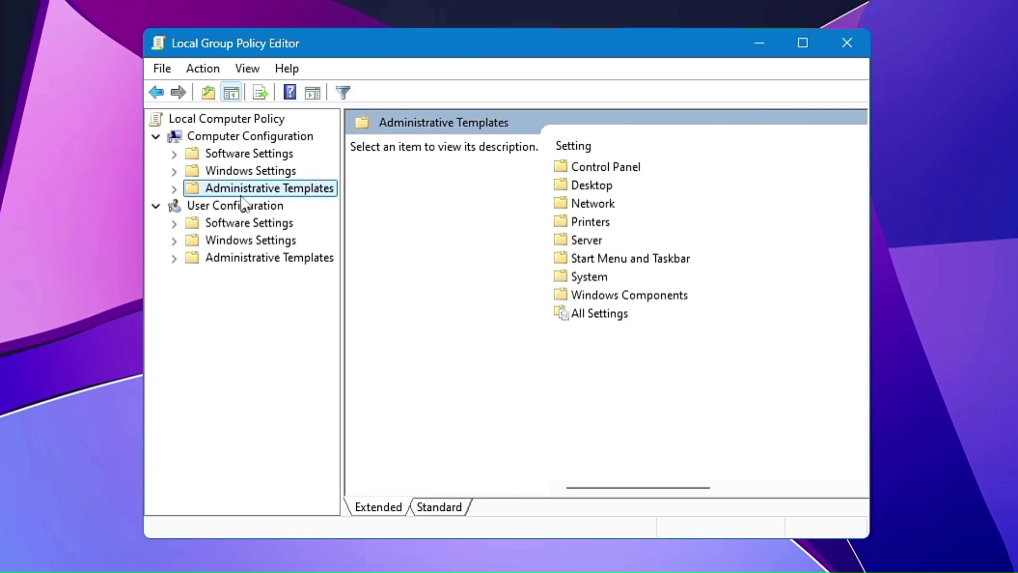
pyautogui.doubleClick(601, 206)
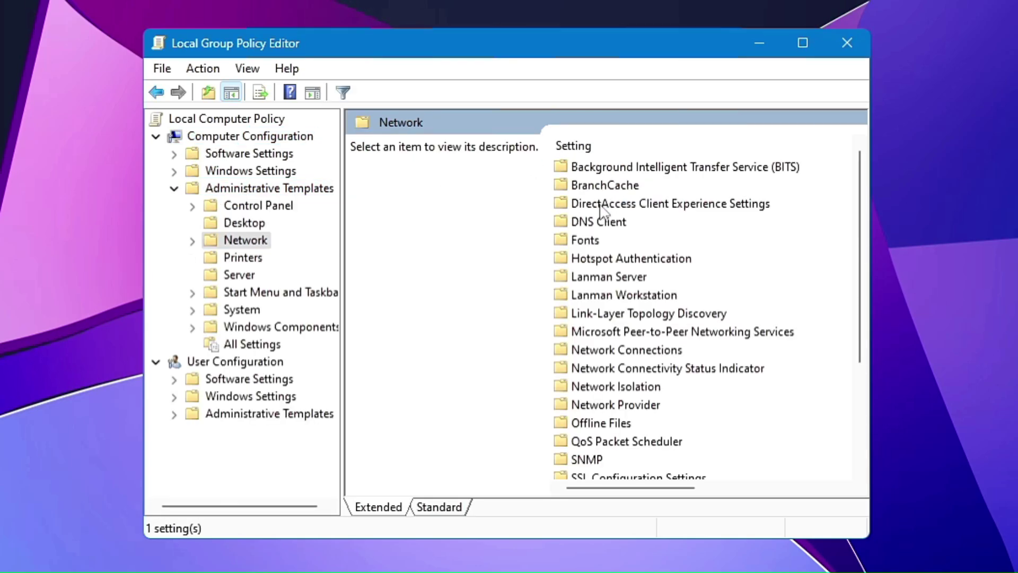
pyautogui.click(606, 260)
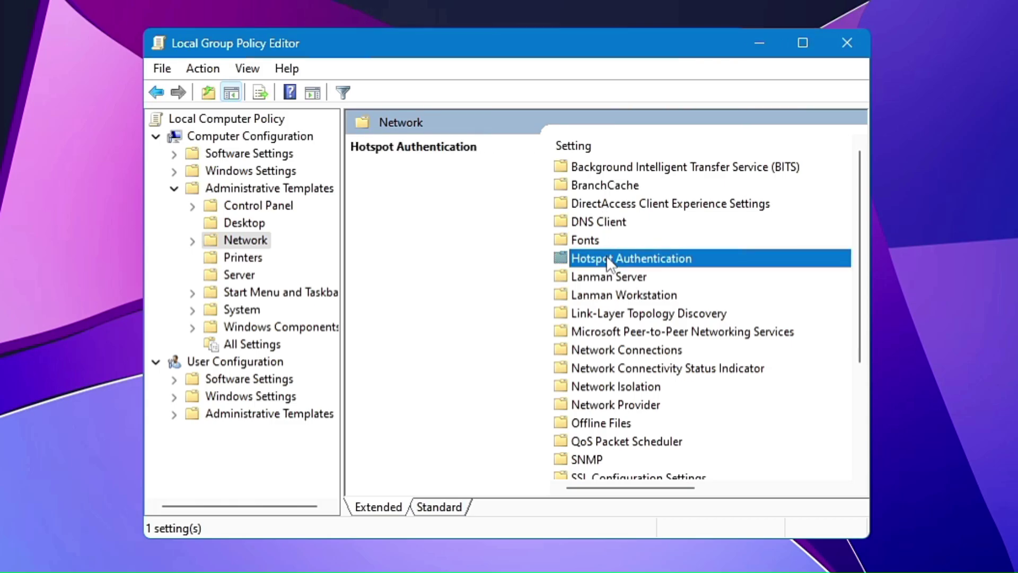
pyautogui.press('q')
pyautogui.scroll(-2, 609, 273)
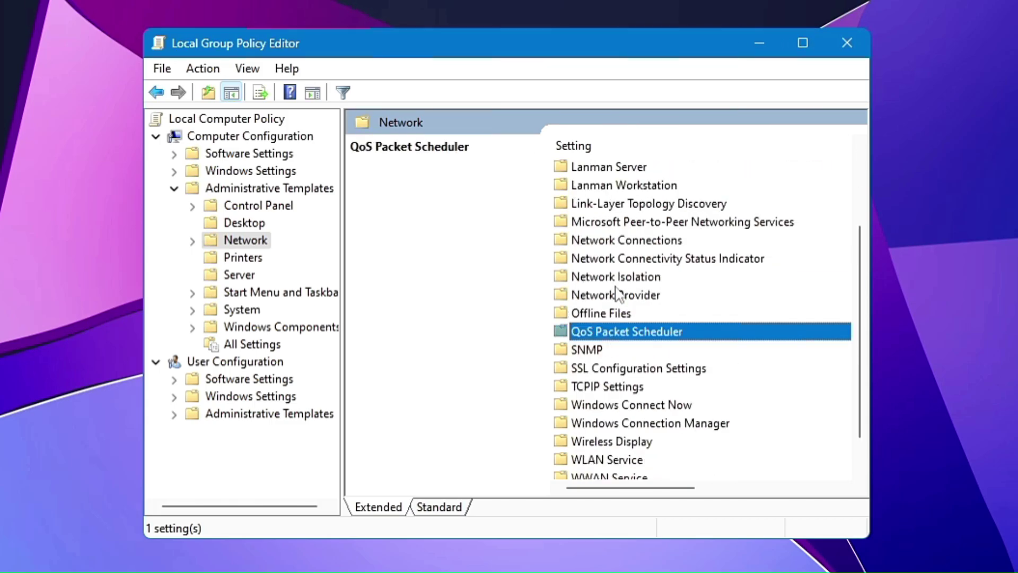
pyautogui.doubleClick(612, 333)
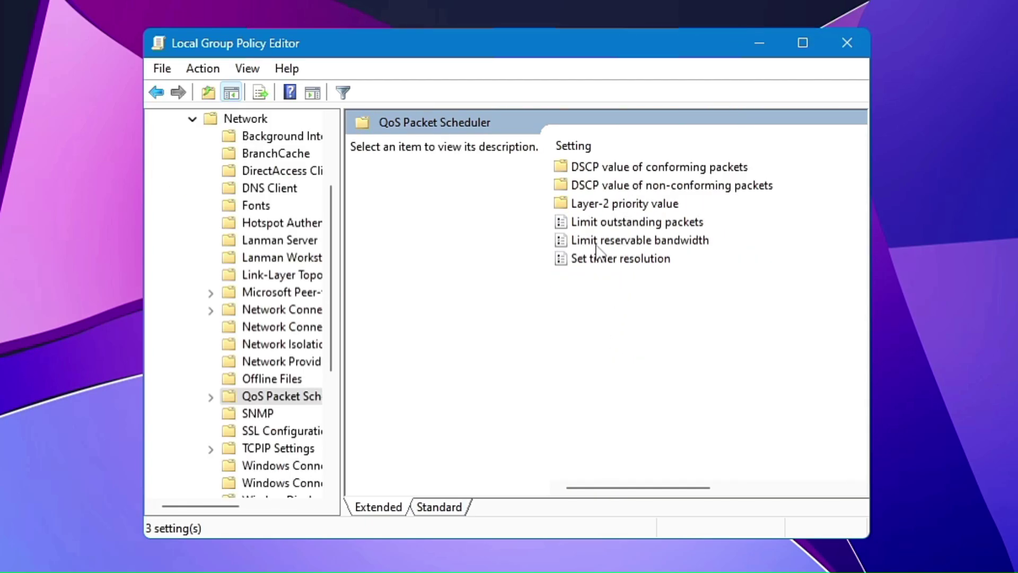
# - Enable Limit reservable bandwidth with a 95% bandwidth limit, apply it and close the dialog
pyautogui.doubleClick(628, 239)
pyautogui.moveTo(80, 0); pyautogui.dragTo(459, 3)
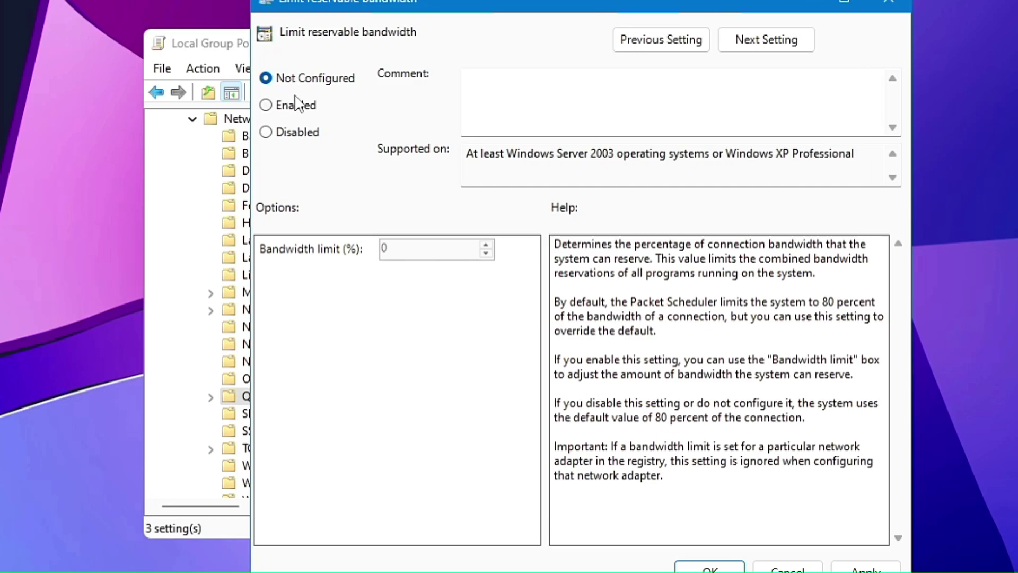
pyautogui.click(267, 106)
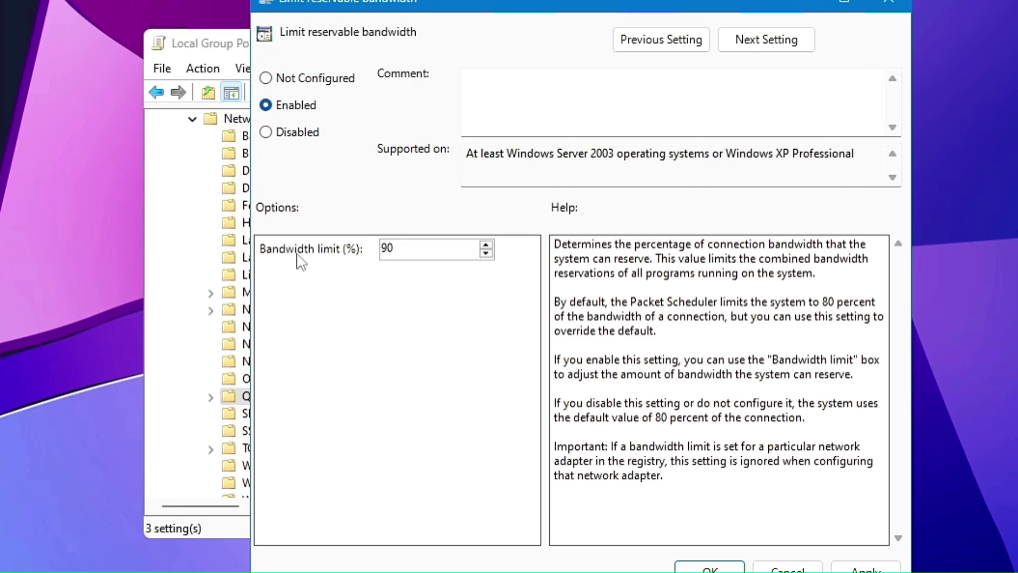
pyautogui.press('BackSpace')
pyautogui.press('BackSpace')
pyautogui.write('80')
pyautogui.moveTo(415, 249); pyautogui.dragTo(362, 247)
pyautogui.write('95')
pyautogui.click(866, 568)
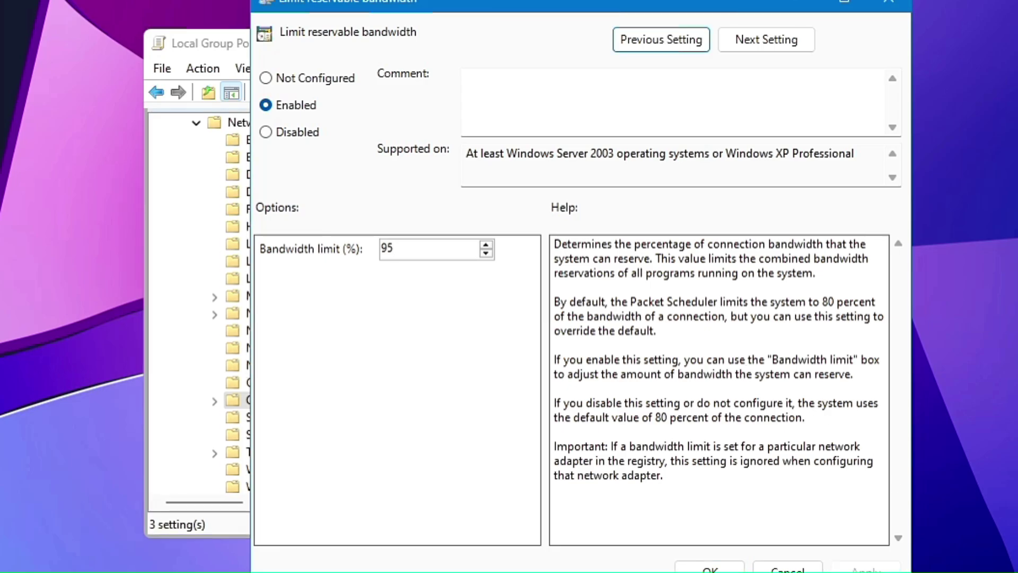
pyautogui.click(726, 566)
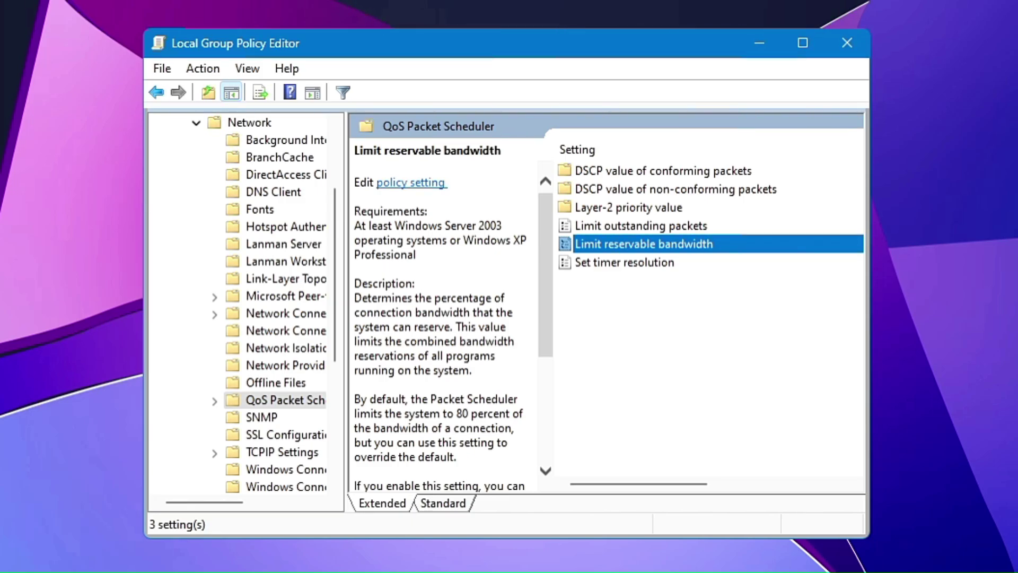
# - Reopen Limit reservable bandwidth to check its limit value, then close it and the Group Policy Editor
pyautogui.doubleClick(618, 244)
pyautogui.click(343, 154)
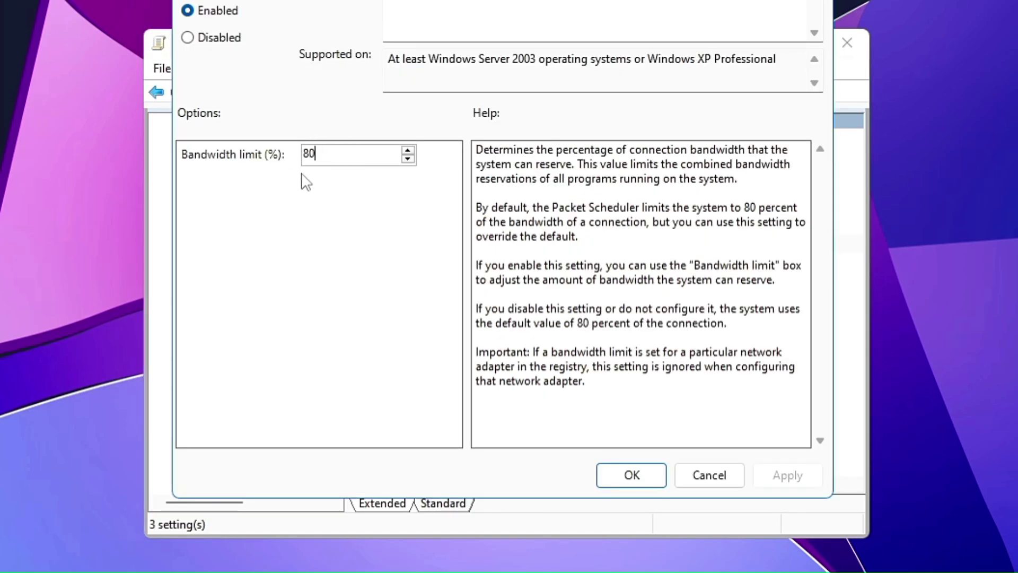
pyautogui.click(631, 475)
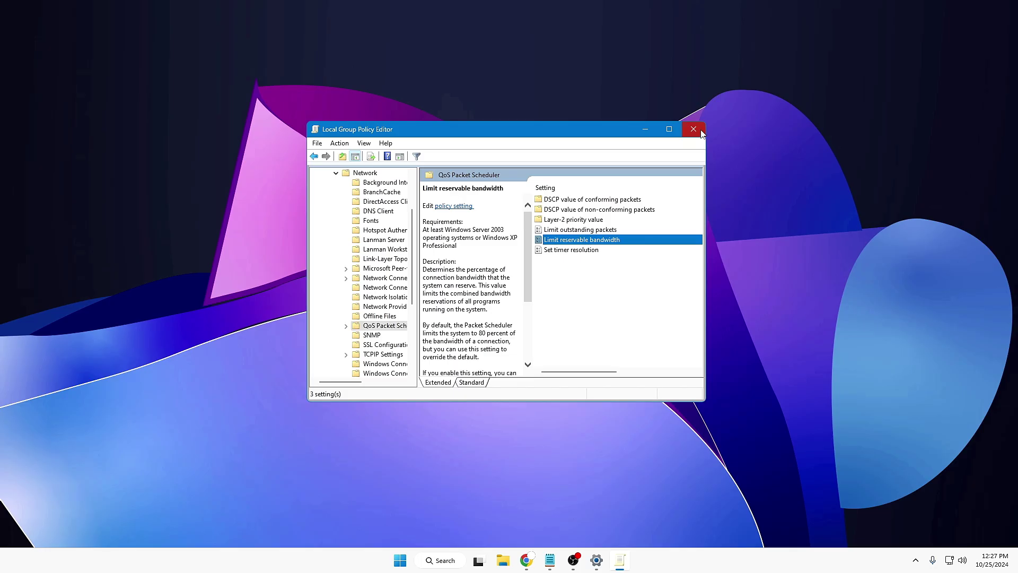
pyautogui.click(700, 132)
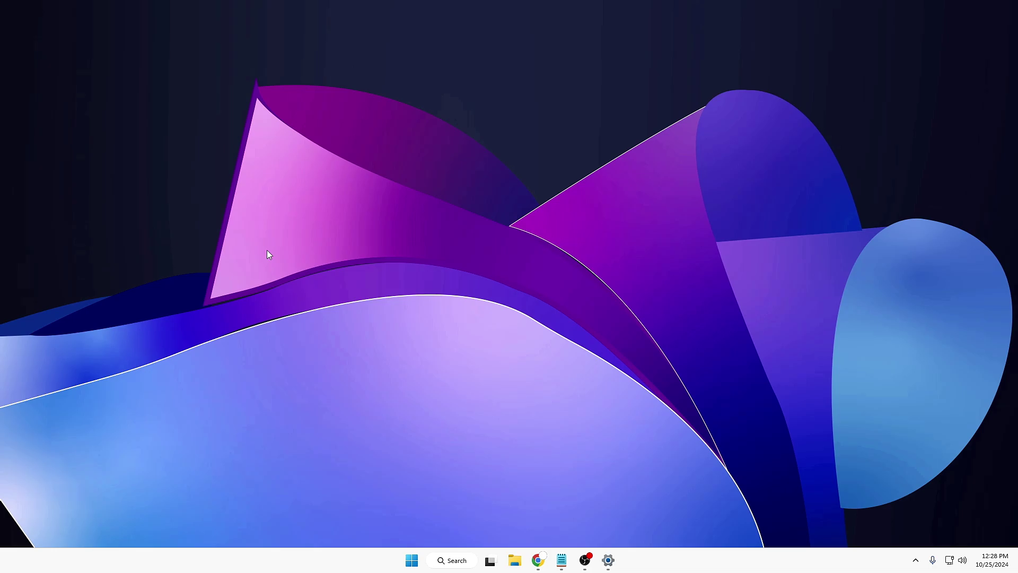
# - Launch Resource Monitor from search and select chrome.exe under Processes with Network Activity
pyautogui.click(469, 562)
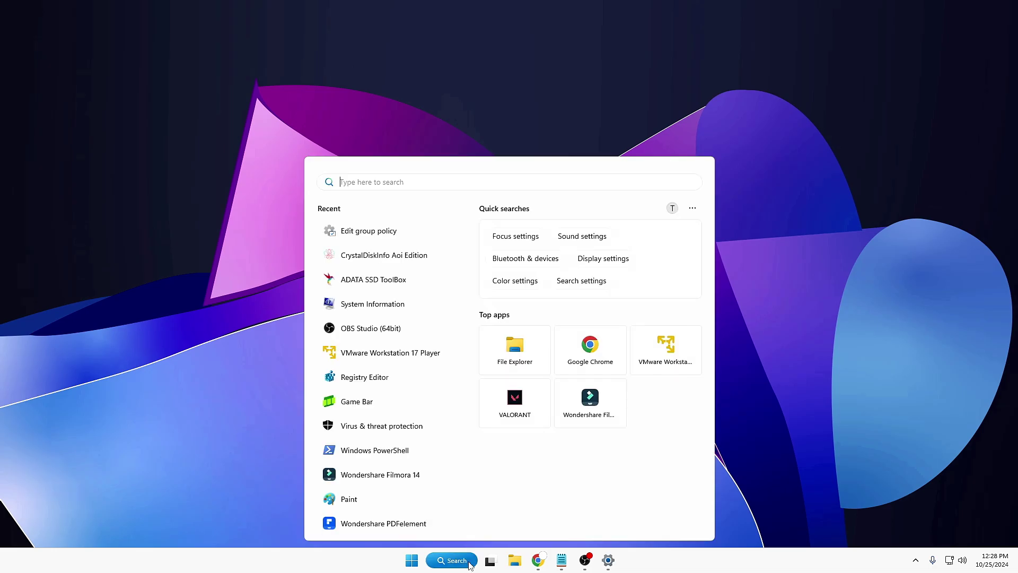
pyautogui.write('resource')
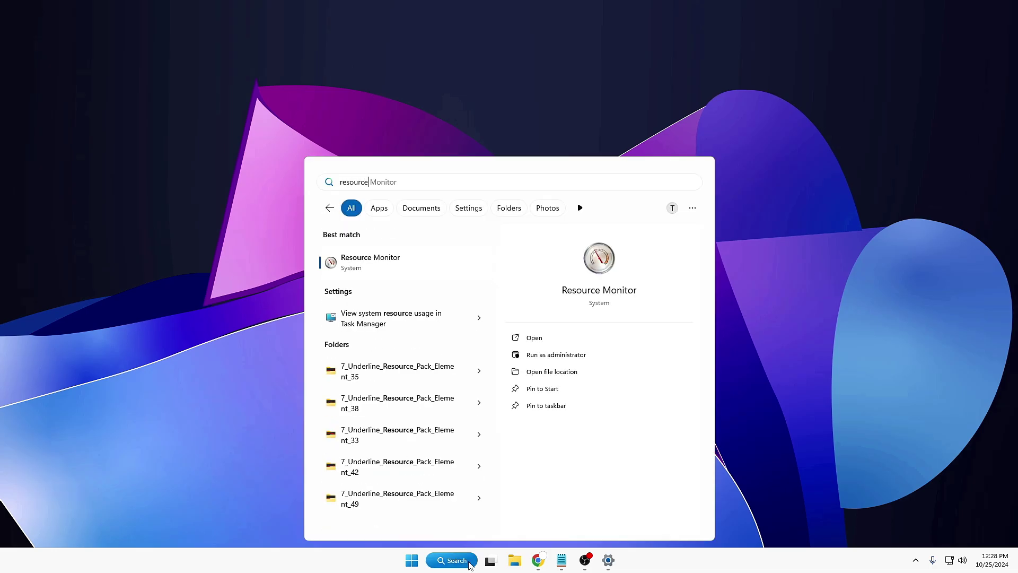
pyautogui.click(377, 271)
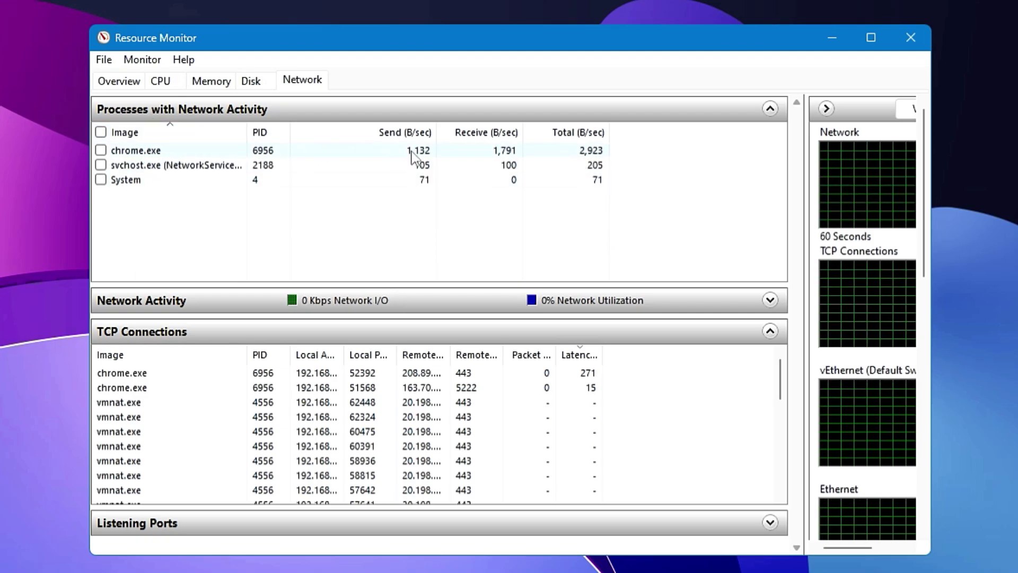
pyautogui.click(143, 153)
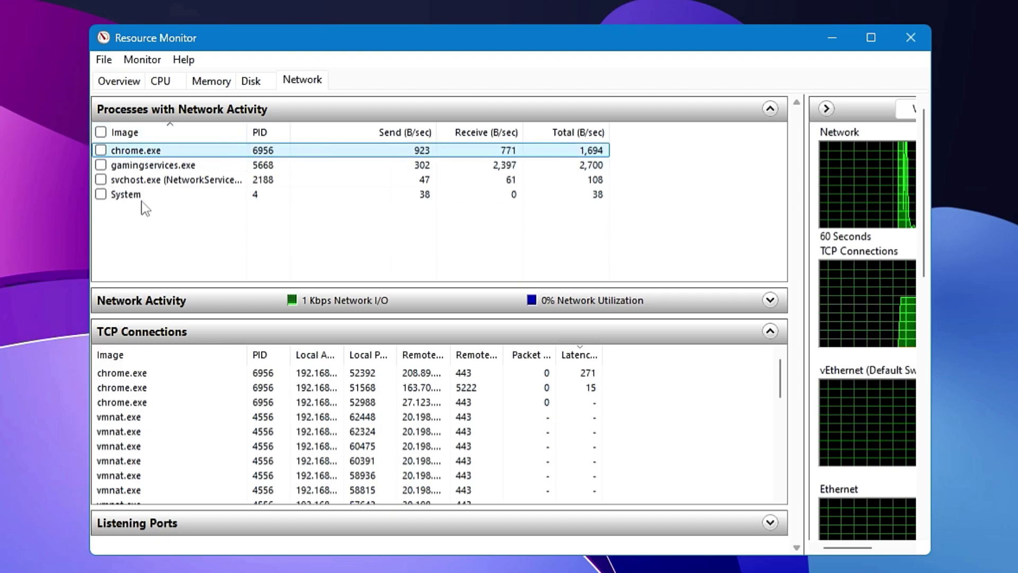
pyautogui.rightClick(165, 148)
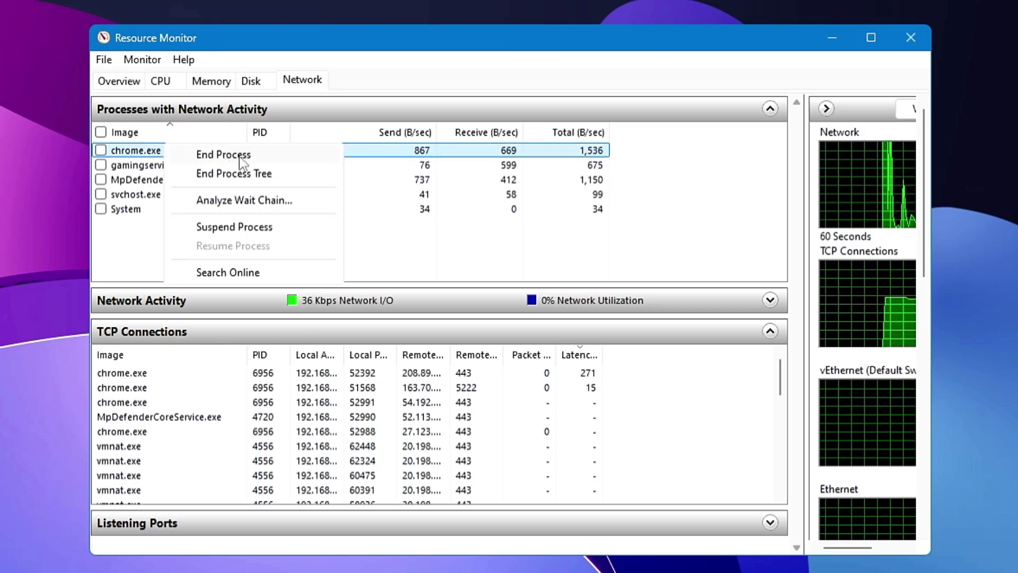
pyautogui.press('Escape')
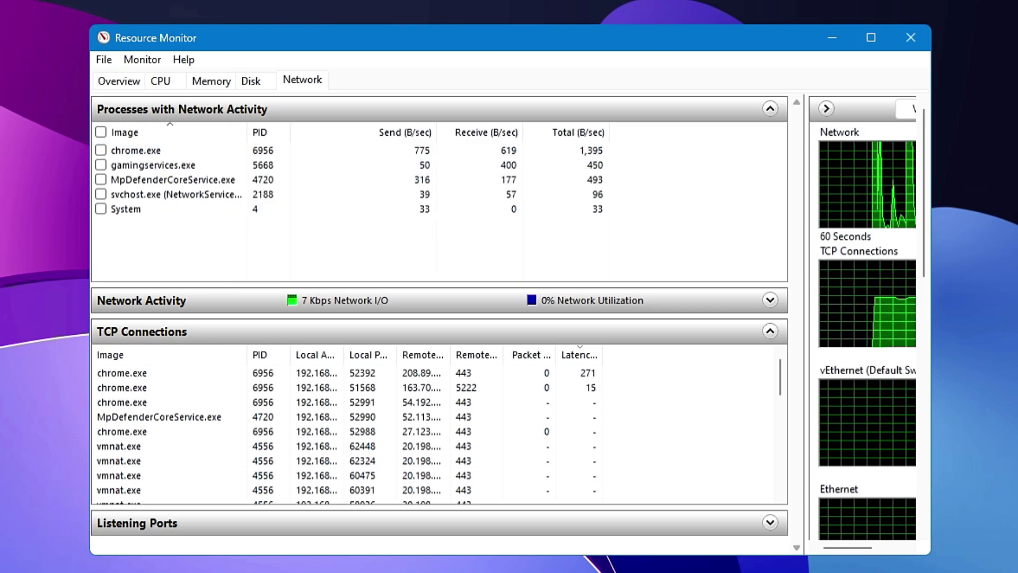
pyautogui.click(130, 179)
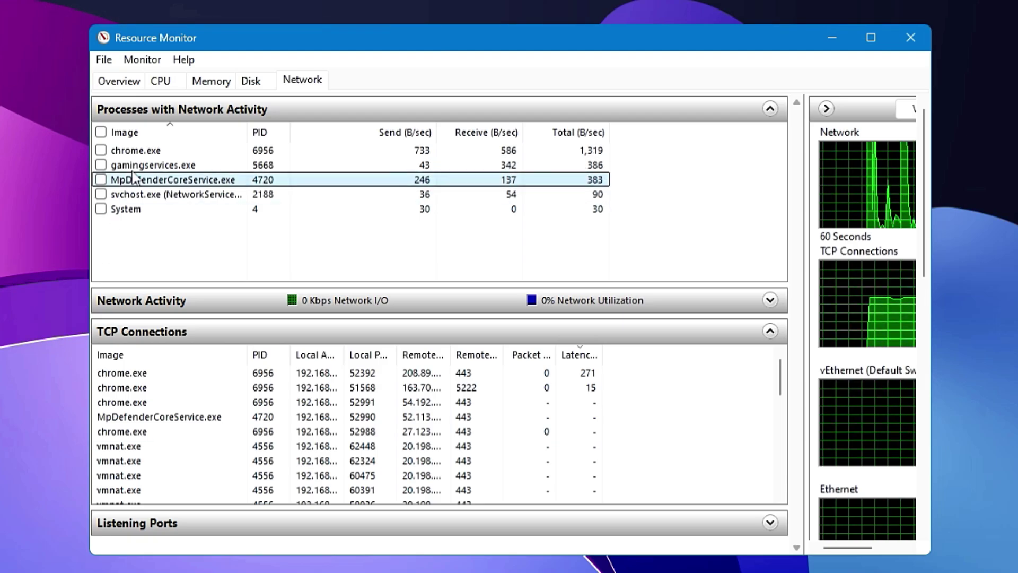
pyautogui.click(167, 165)
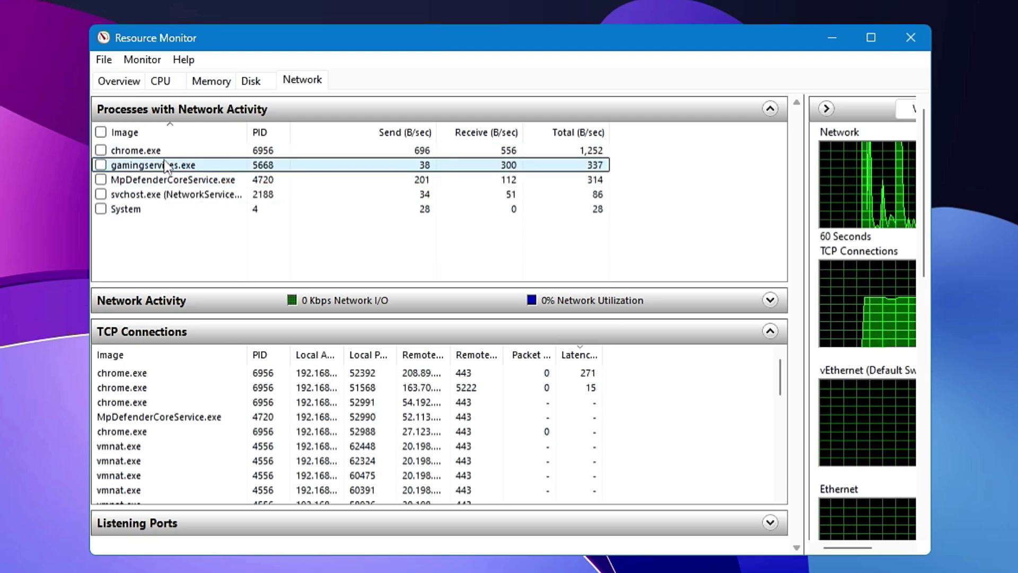